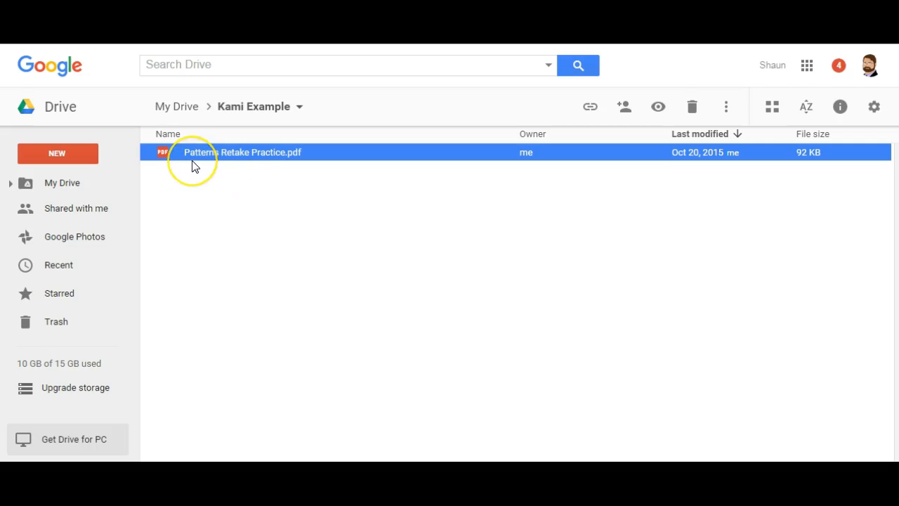
Preview the worksheet PDF and connect the Kami app to Google Drive.
double_click(287, 160)
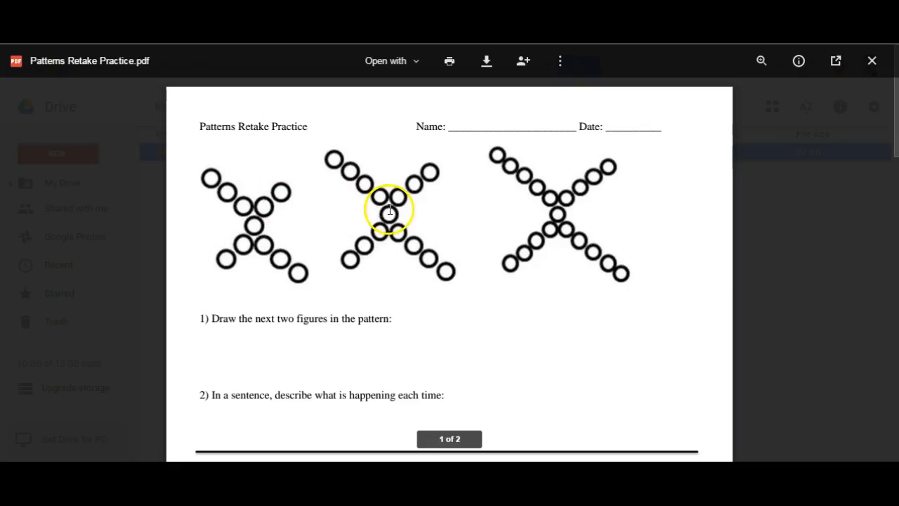
left_click(417, 62)
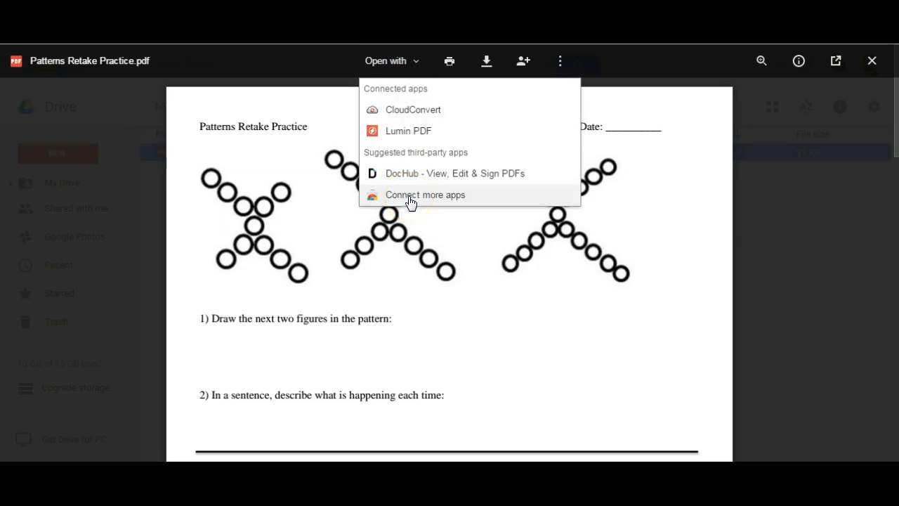
left_click(411, 196)
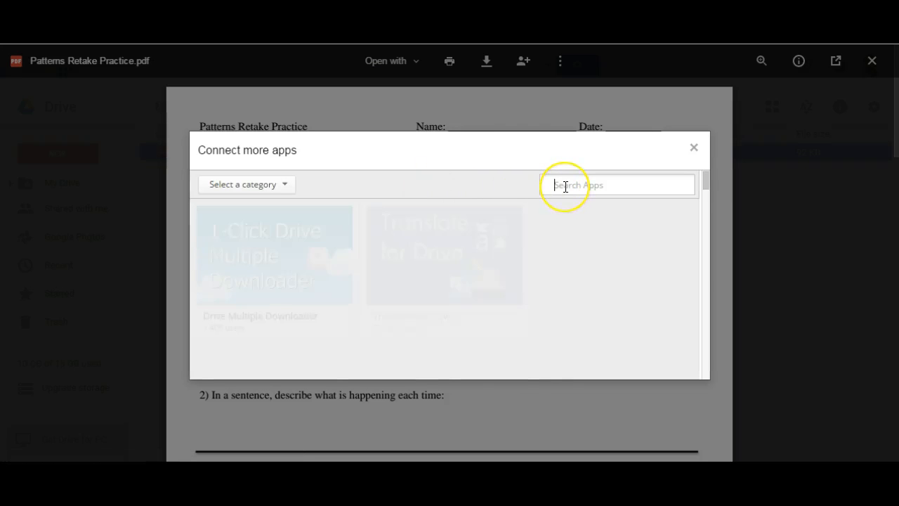
type("kami")
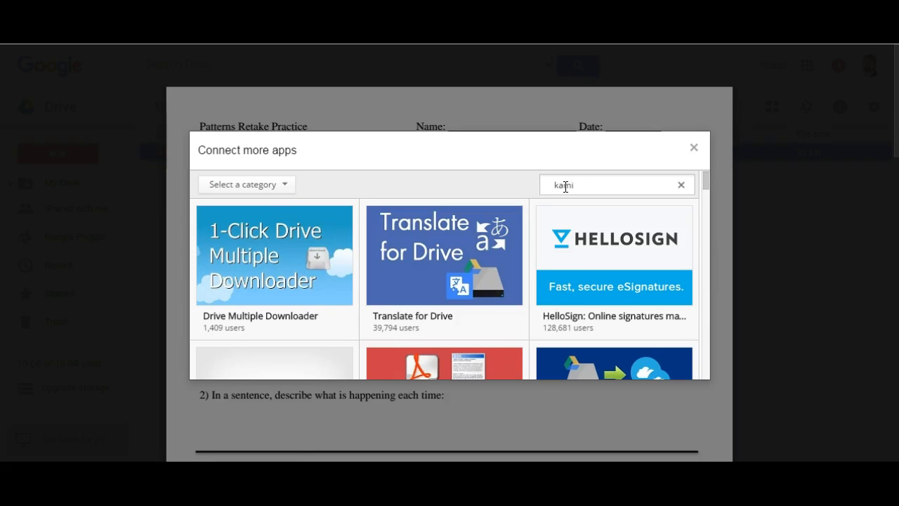
key("Return")
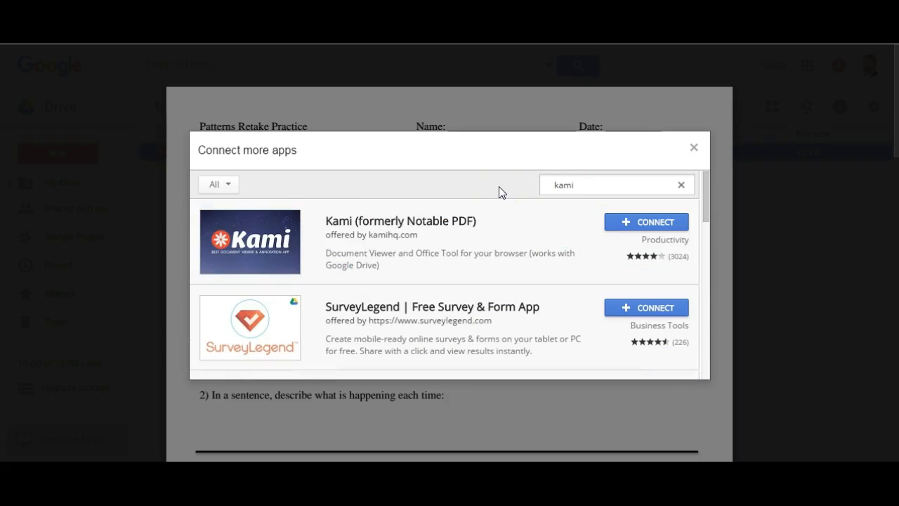
left_click(645, 226)
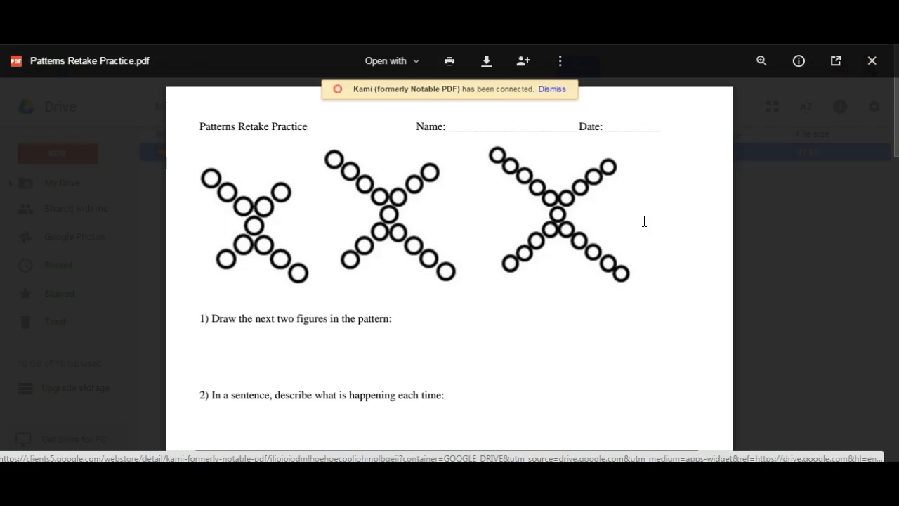
Dismiss the app-connected notice and open the worksheet with Kami.
left_click(556, 92)
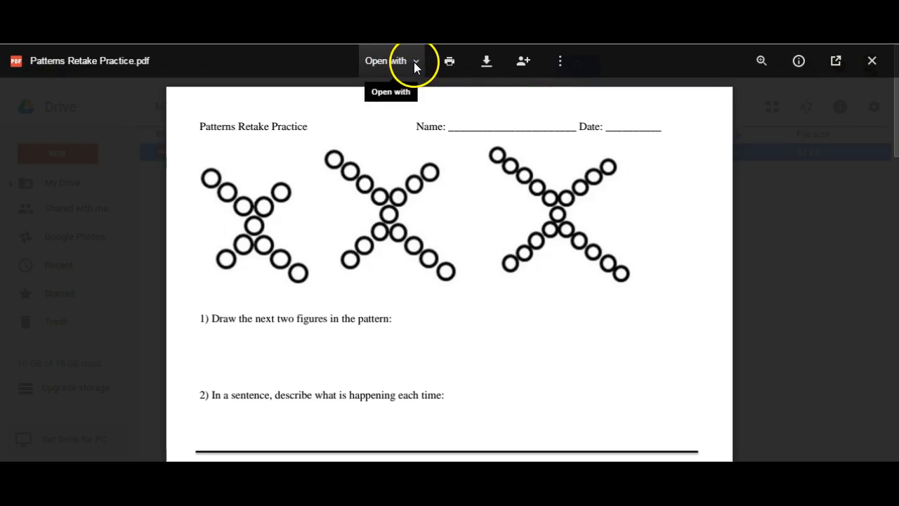
left_click(413, 62)
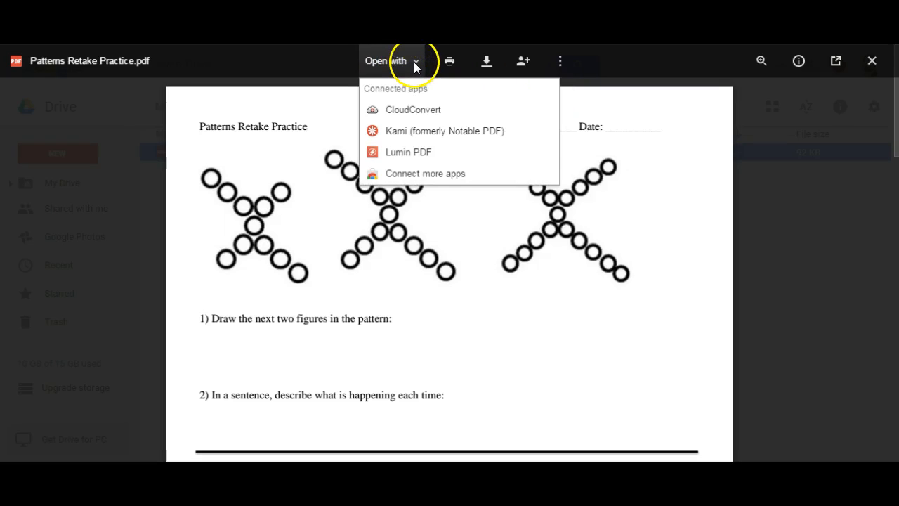
left_click(410, 139)
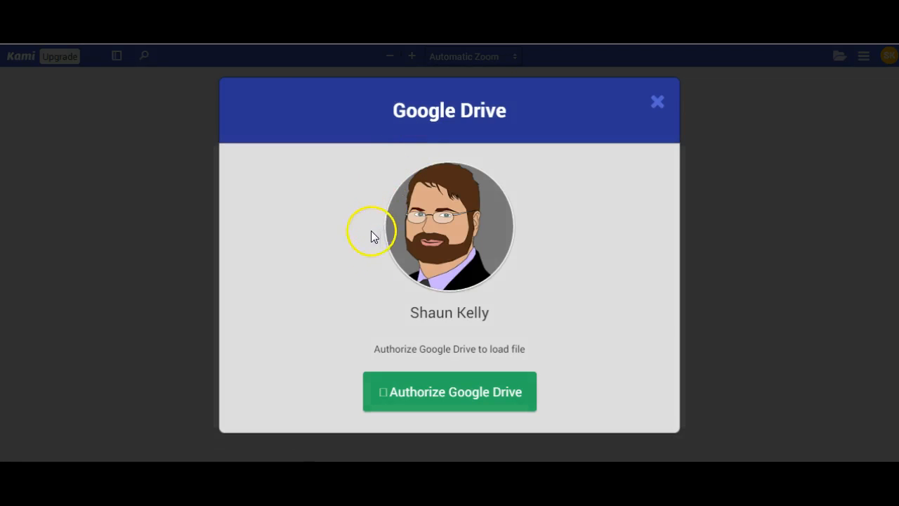
Authorize Kami's Google Drive access and allow the requested permissions.
left_click(462, 399)
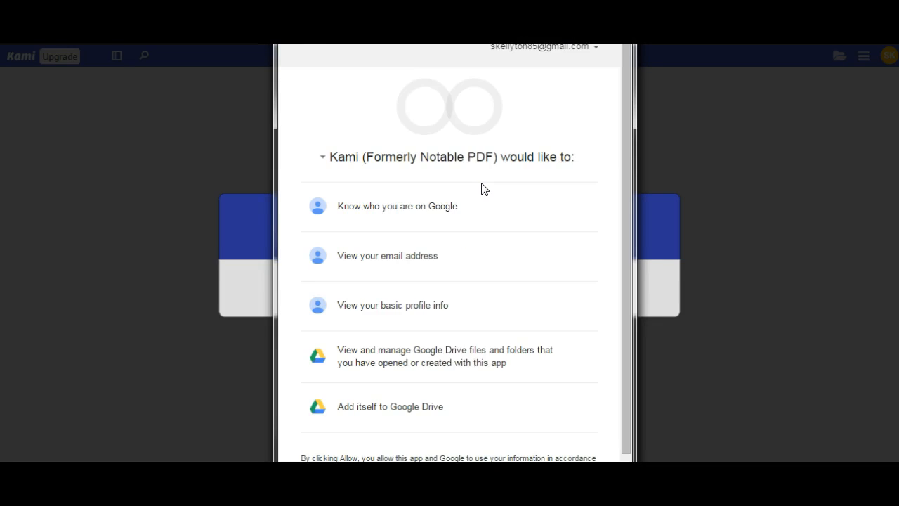
scroll(481, 188, "down", 1)
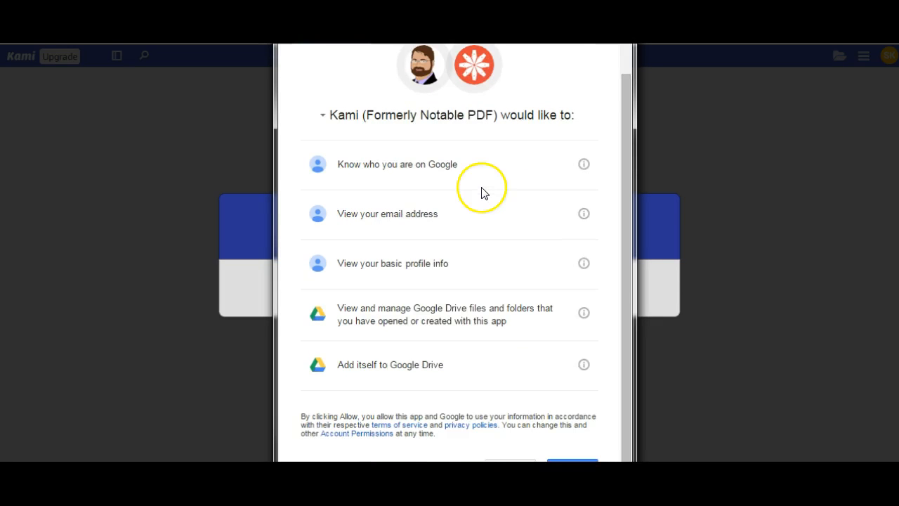
left_click_drag(471, 11, 454, 1)
left_click(564, 458)
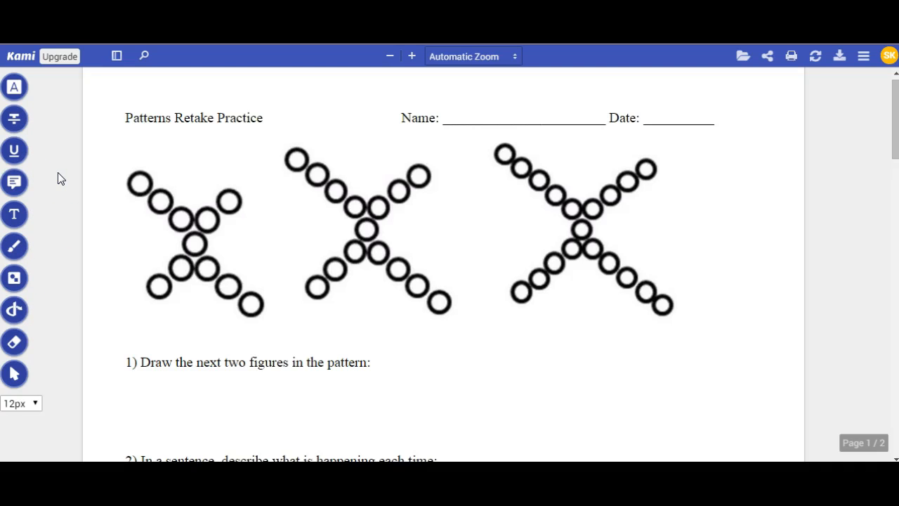
Highlight the title 'Patterns Retake Practice' in yellow.
left_click(15, 92)
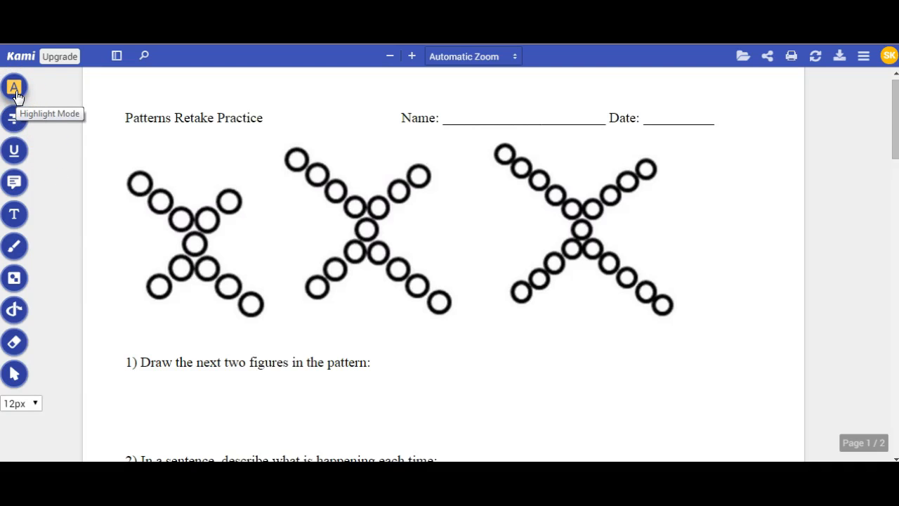
mouse_move(16, 97)
left_click(44, 85)
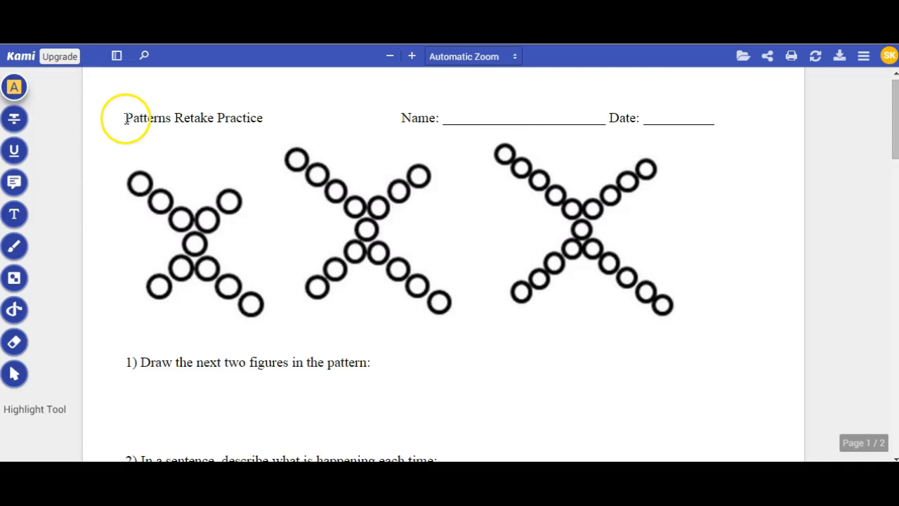
left_click_drag(125, 118, 263, 120)
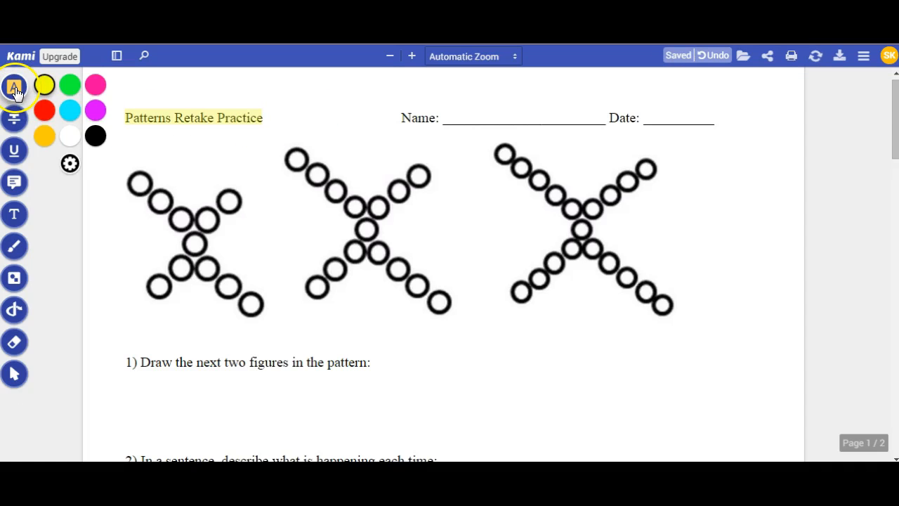
Strike through 'Date' in red and underline 'Name' in magenta.
left_click(15, 121)
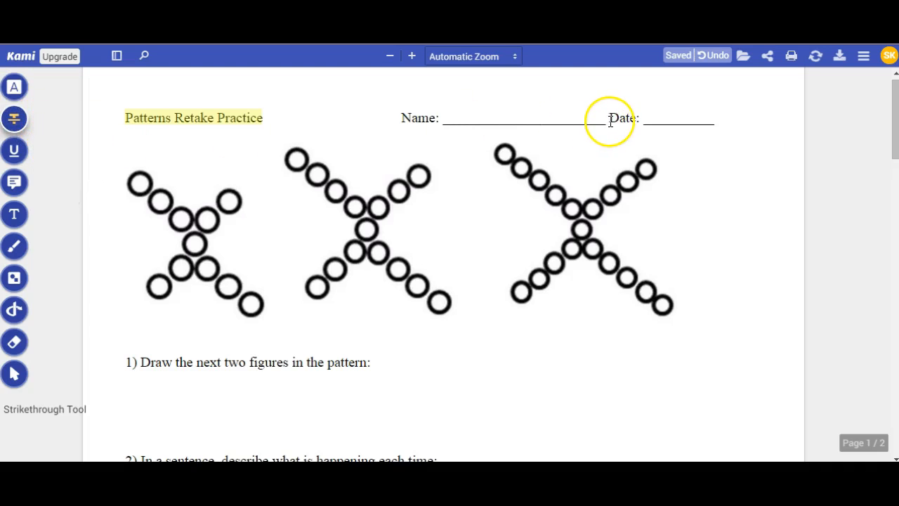
left_click_drag(608, 122, 640, 121)
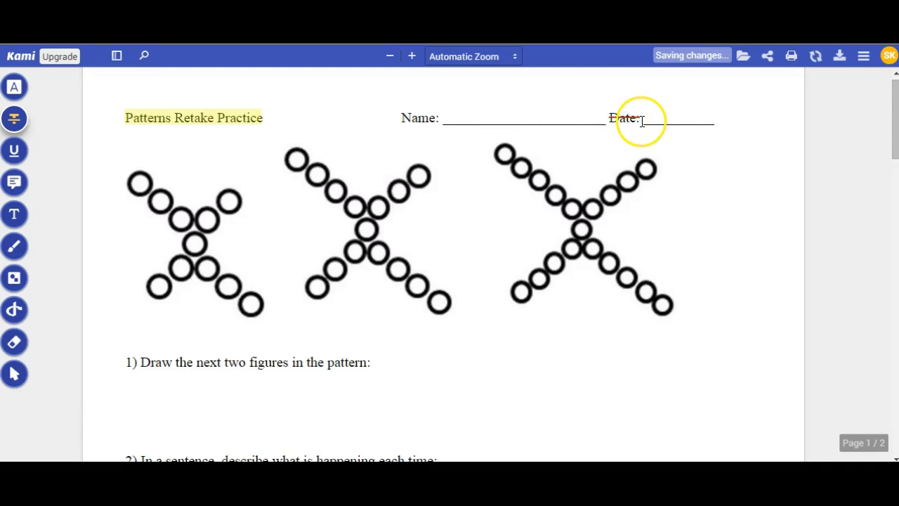
left_click(9, 158)
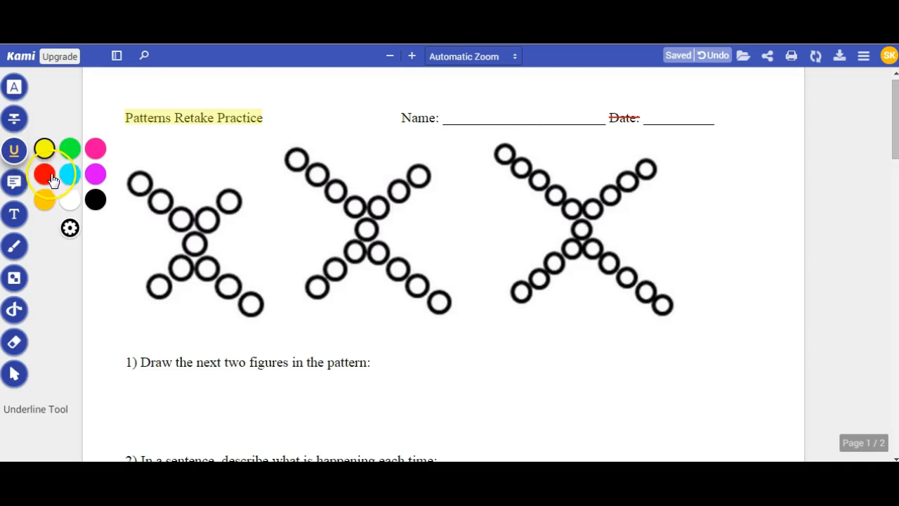
left_click(97, 180)
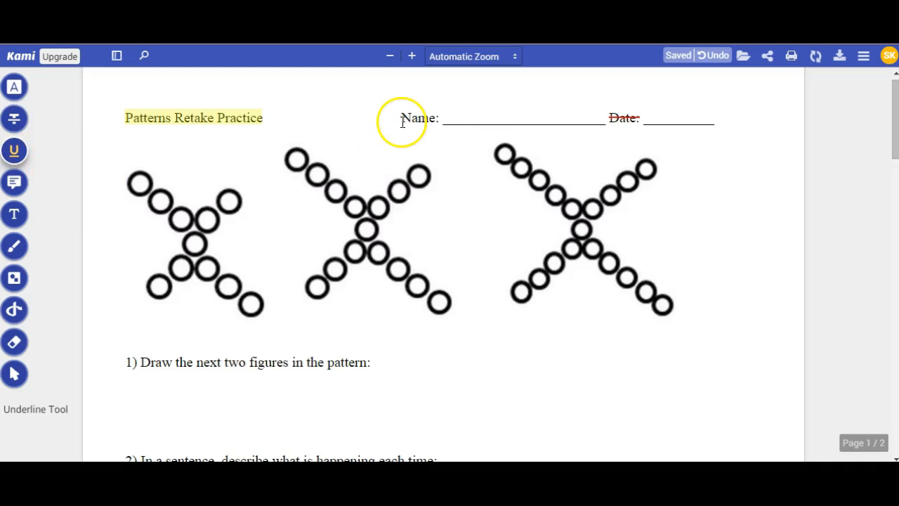
left_click_drag(401, 119, 440, 124)
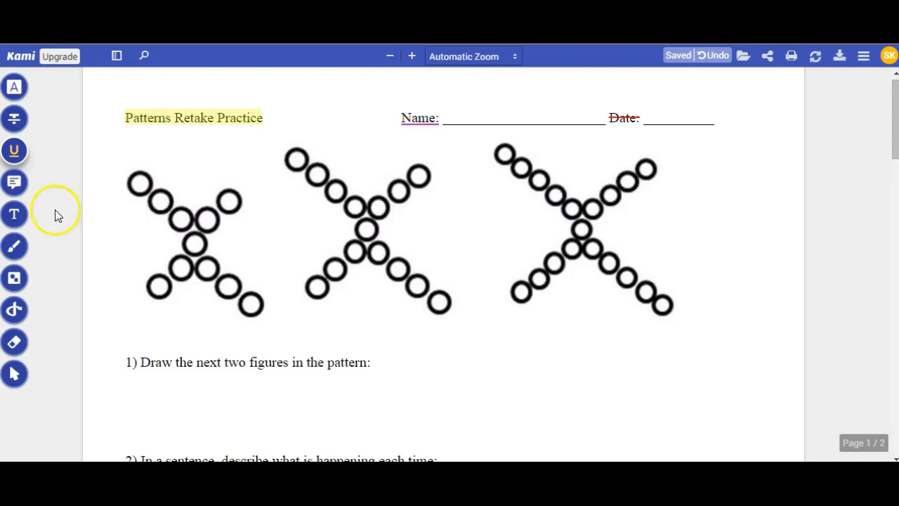
left_click(14, 186)
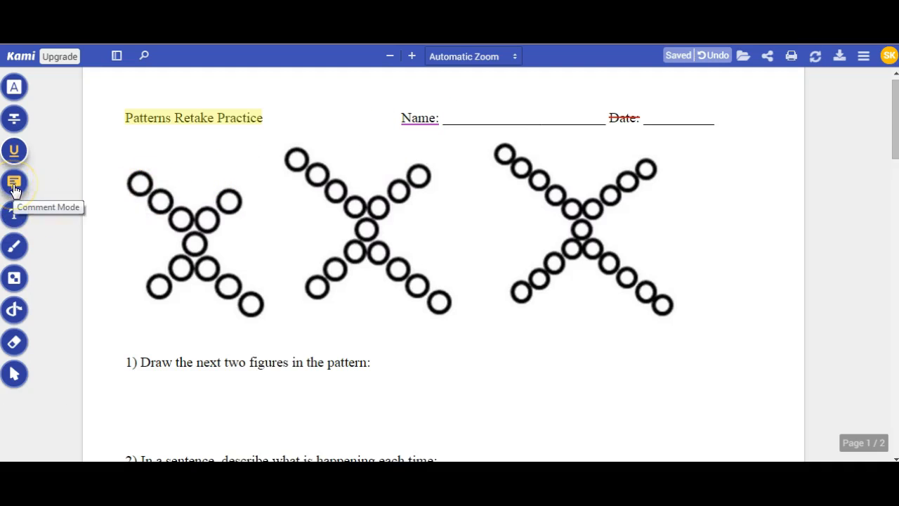
Add a red comment 'This is important' beside Name and discard an extra empty comment.
left_click(14, 187)
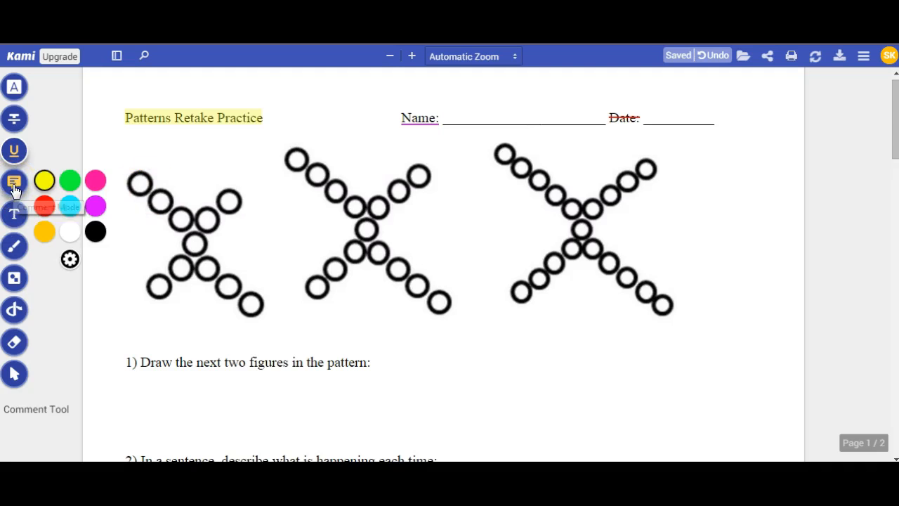
left_click(53, 206)
left_click(43, 209)
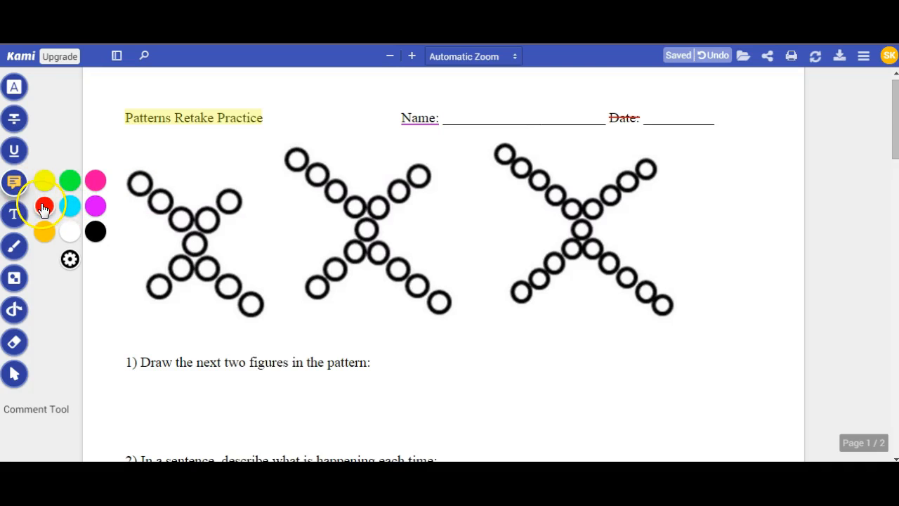
left_click(382, 103)
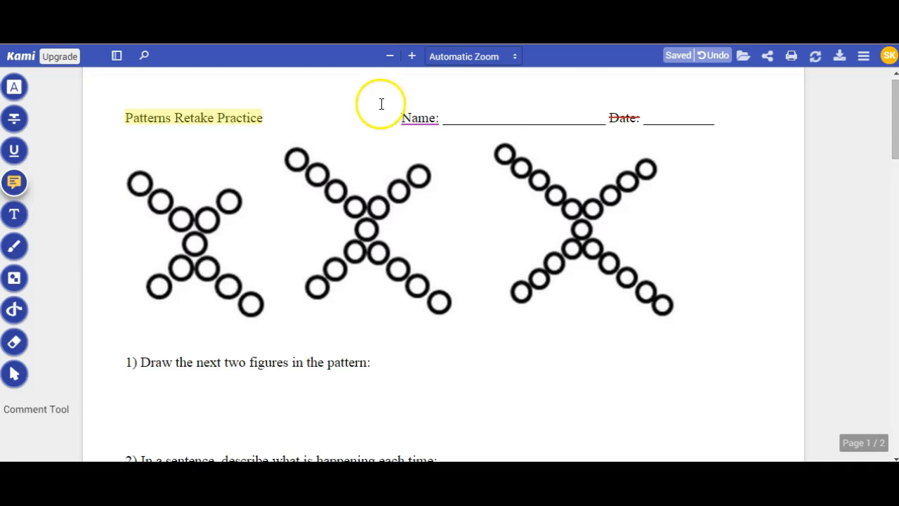
left_click(439, 107)
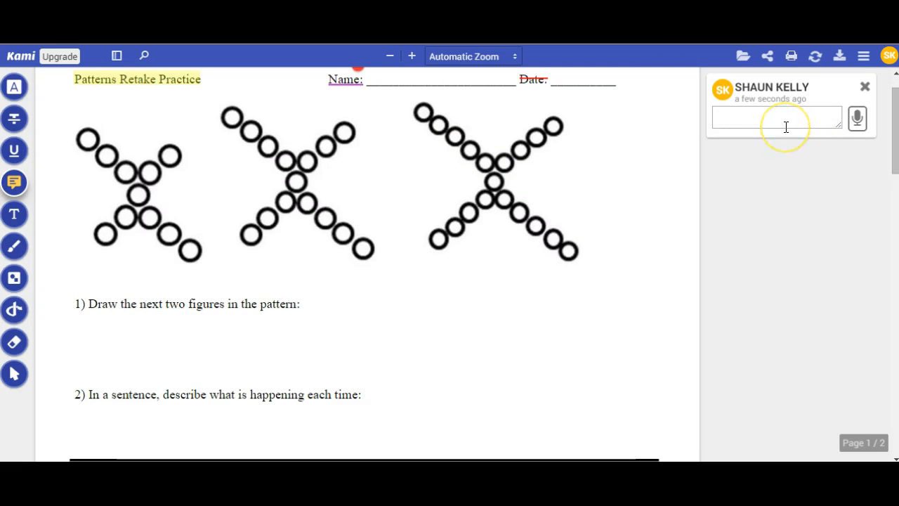
type("This is")
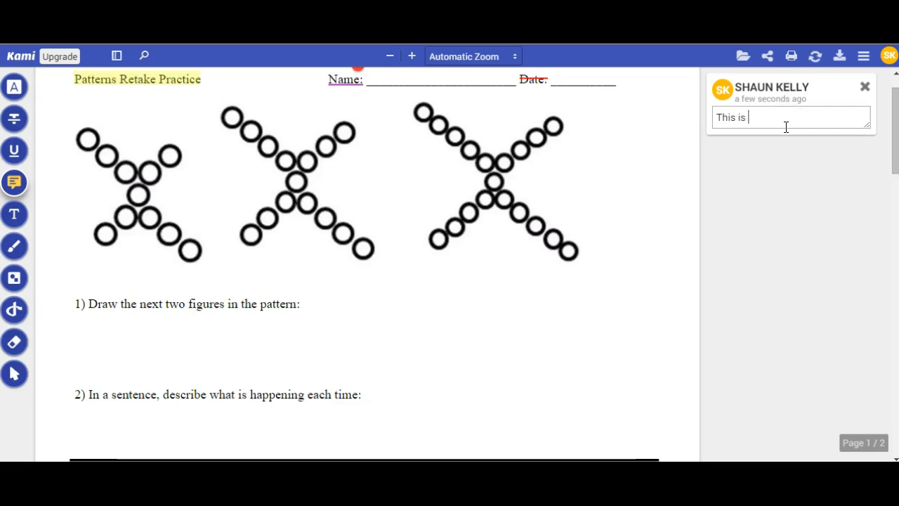
type(" important!")
left_click_drag(895, 149, 895, 136)
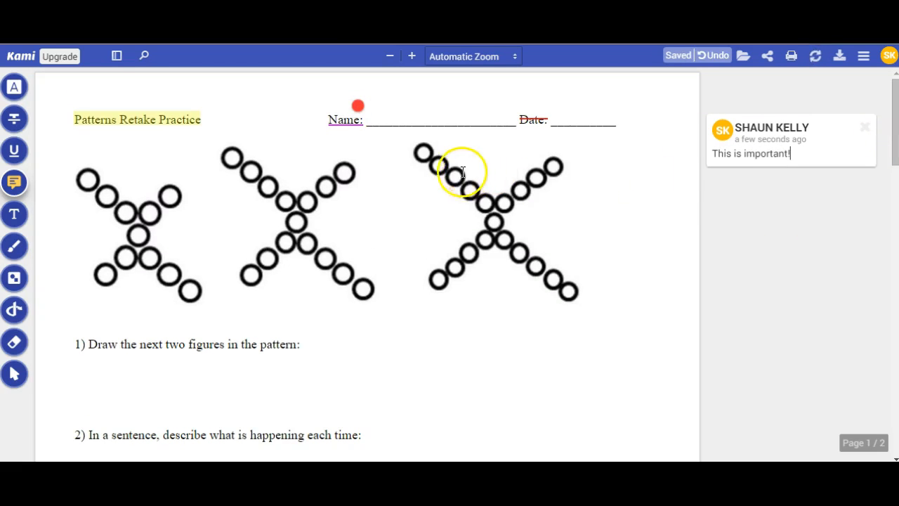
left_click(619, 179)
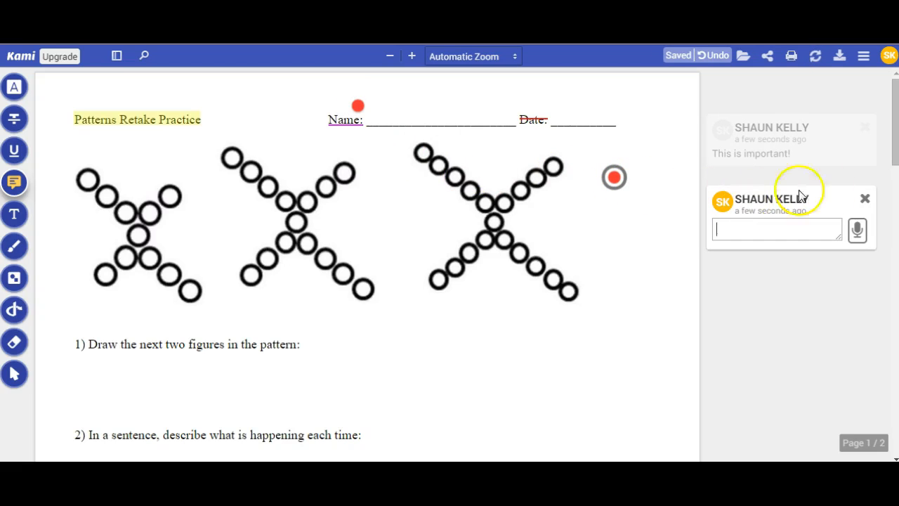
left_click(865, 199)
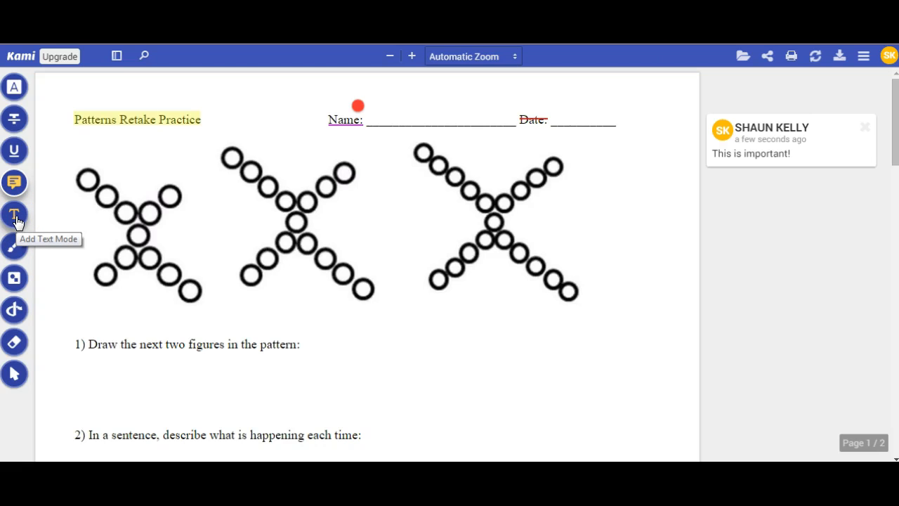
Type the student's full name in a text box on the Name line.
left_click(15, 220)
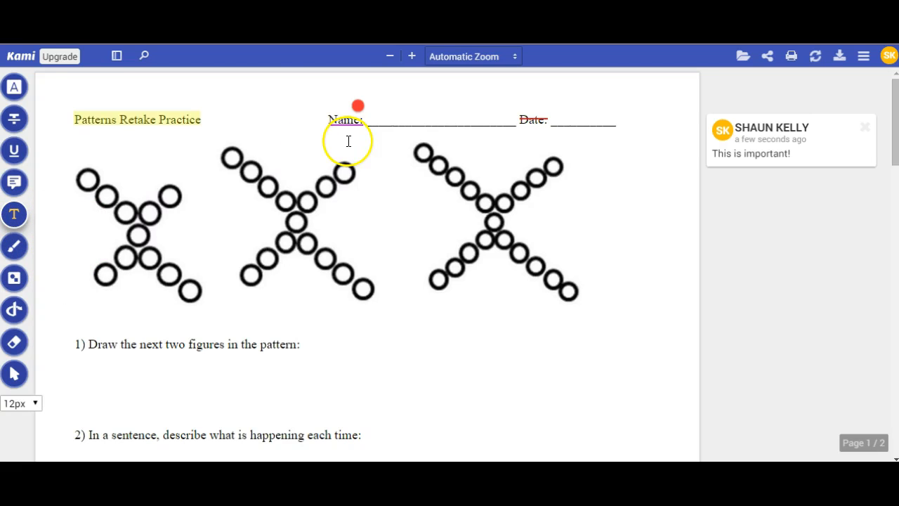
left_click(385, 118)
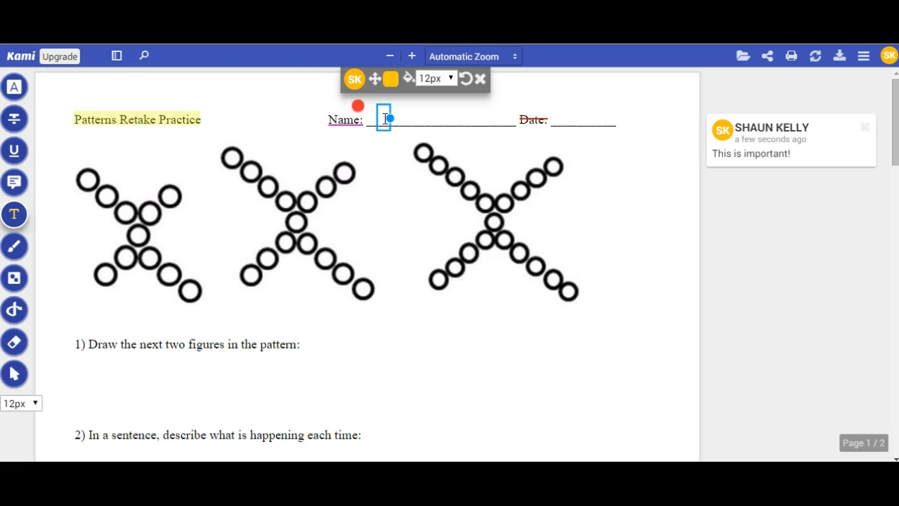
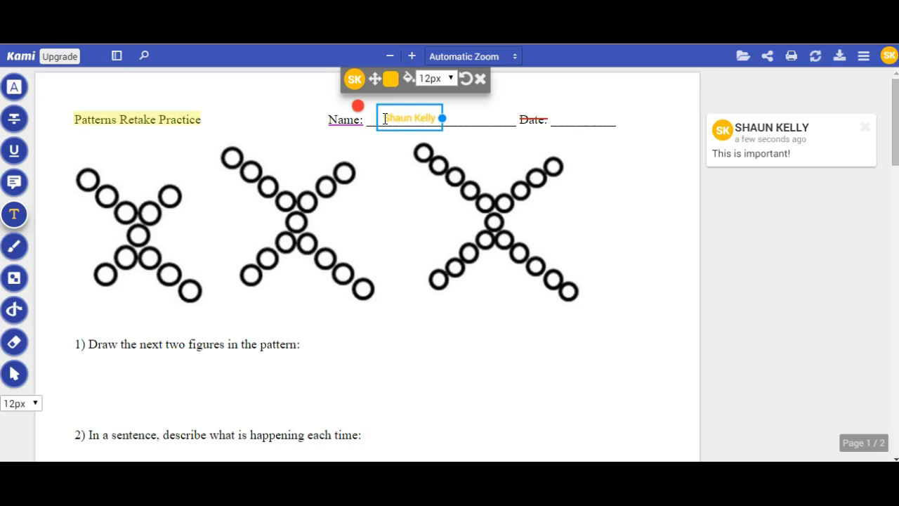
left_click_drag(386, 118, 438, 116)
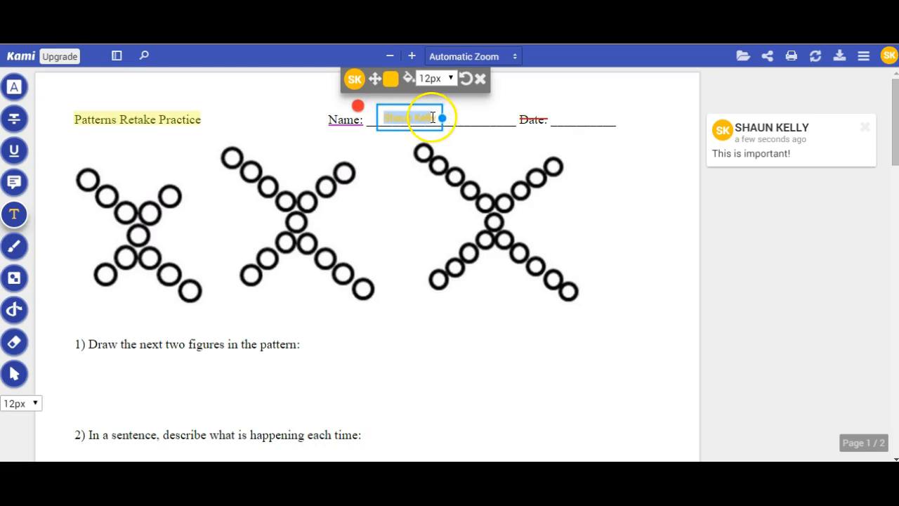
left_click(391, 79)
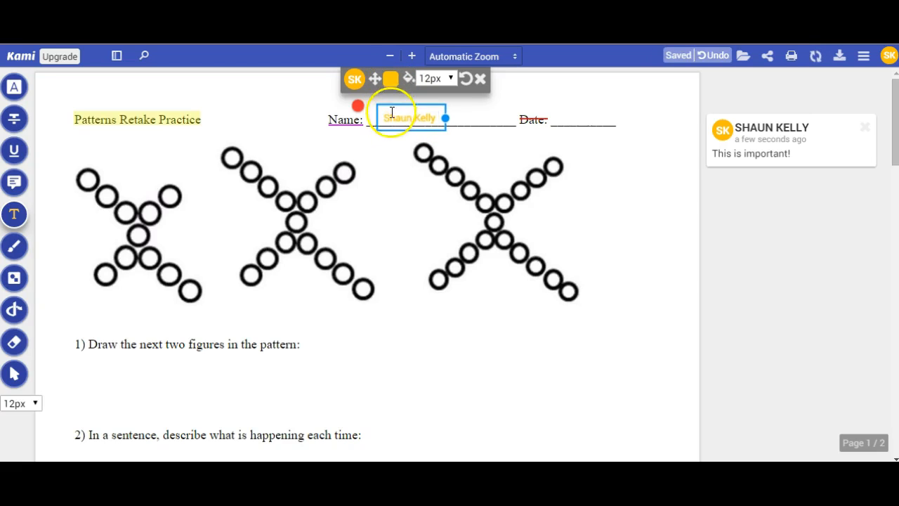
left_click_drag(382, 117, 437, 123)
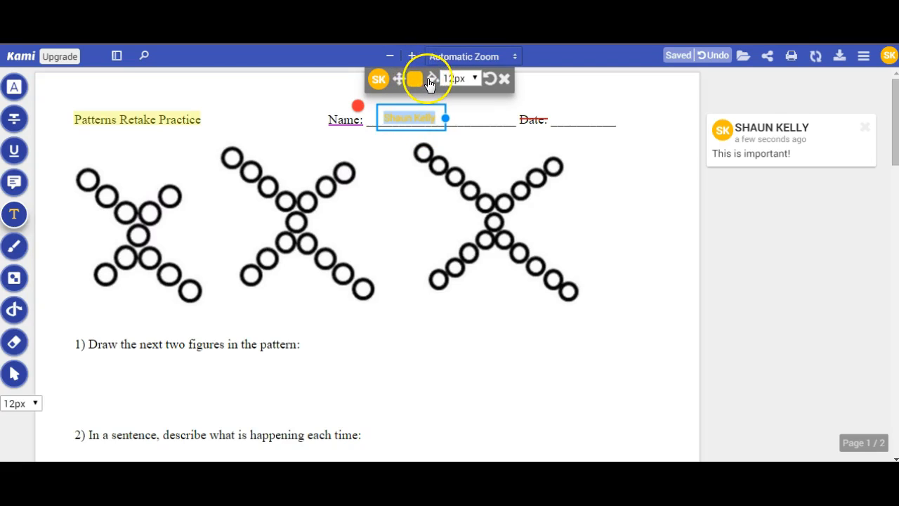
left_click(433, 85)
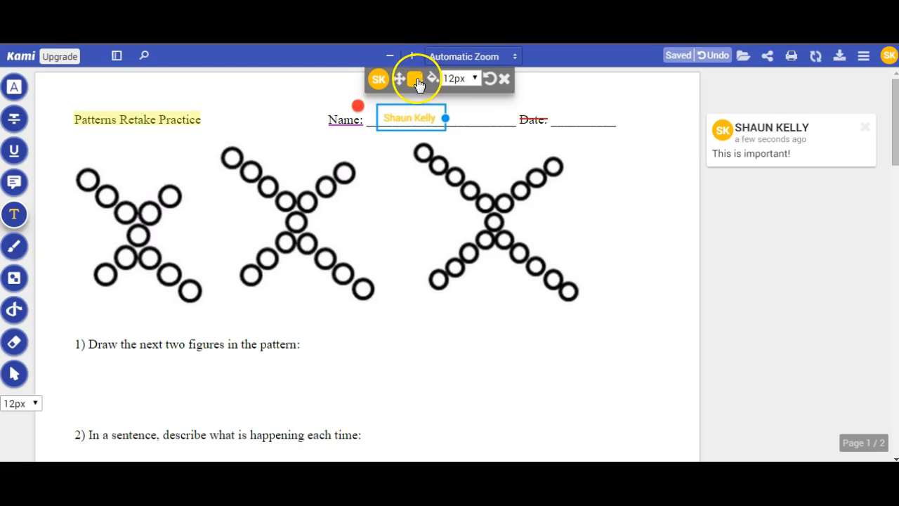
left_click_drag(440, 125, 380, 118)
left_click(413, 87)
Make the name text red and place it back on the Name line.
left_click(742, 142)
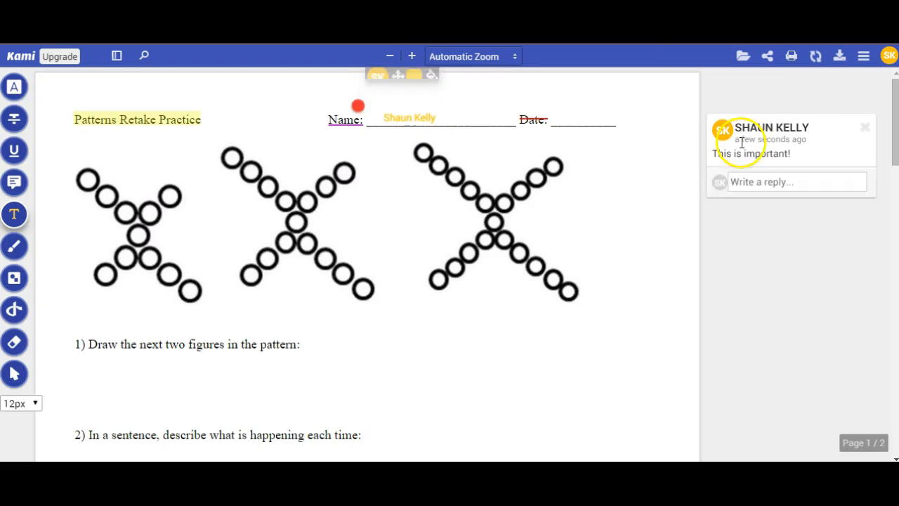
left_click(407, 114)
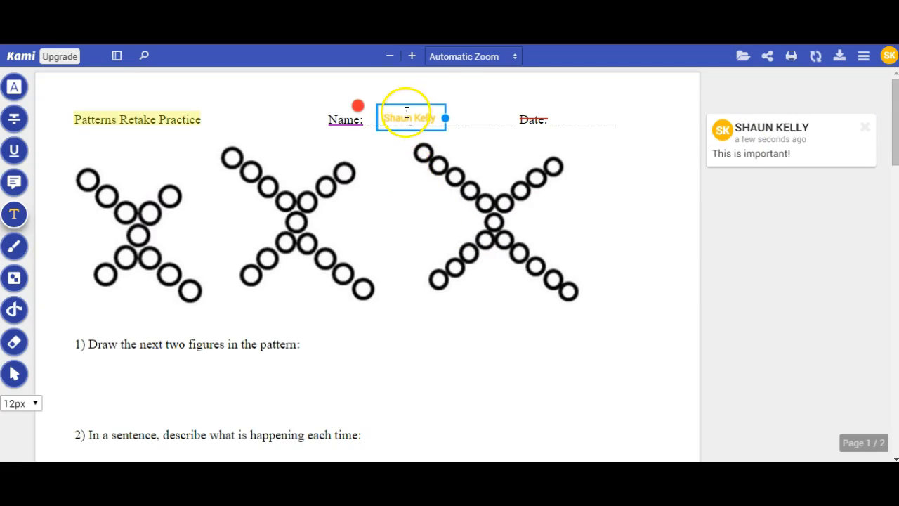
left_click_drag(368, 76, 370, 193)
left_click(384, 194)
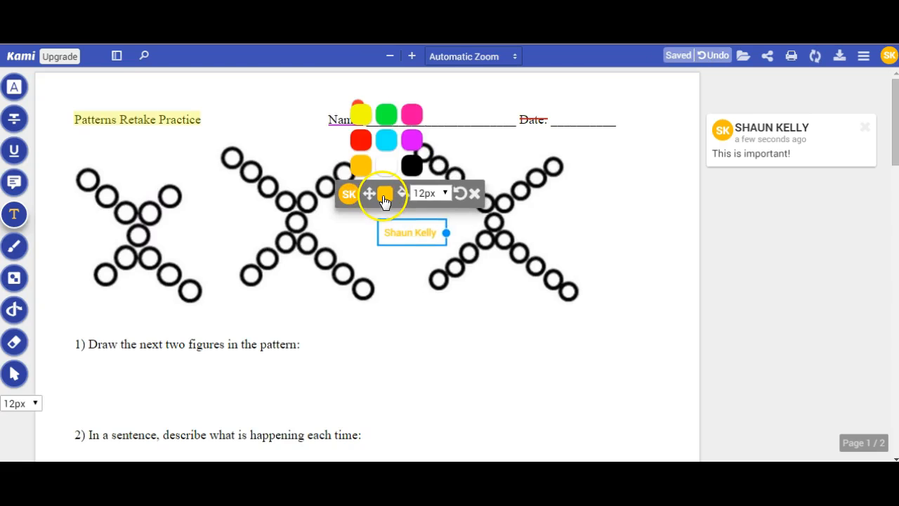
double_click(417, 230)
left_click_drag(381, 233, 440, 232)
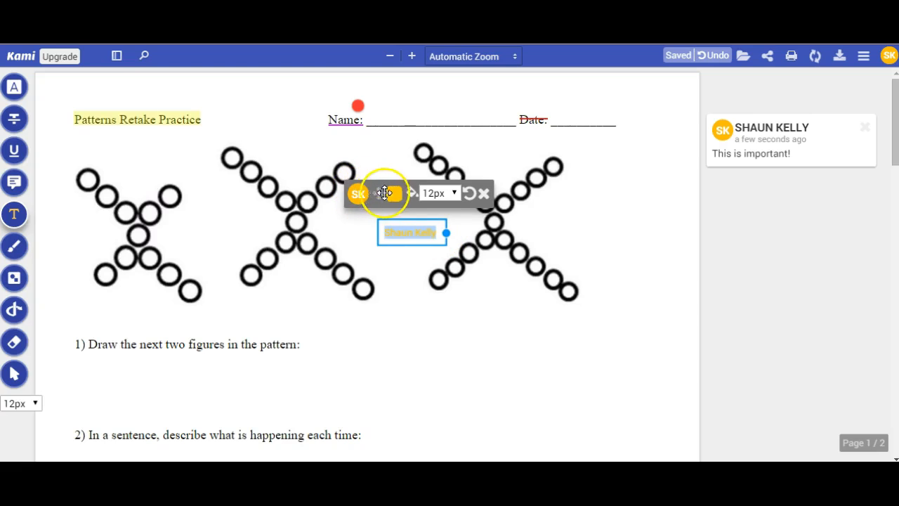
mouse_move(400, 195)
left_click(373, 143)
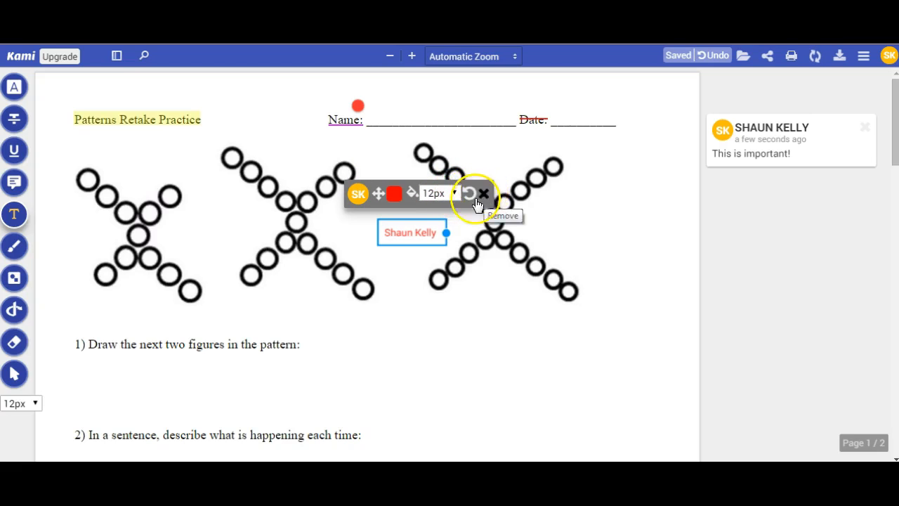
left_click(389, 231)
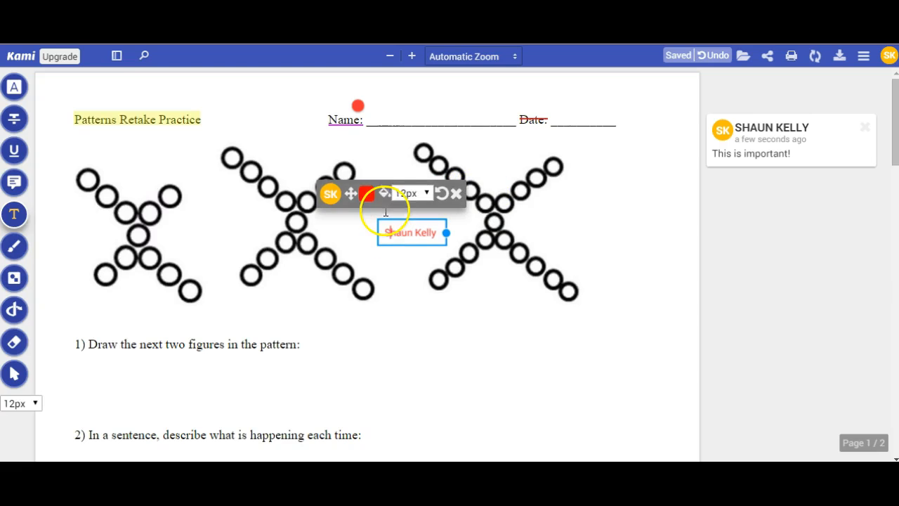
left_click_drag(350, 193, 351, 76)
left_click(384, 180)
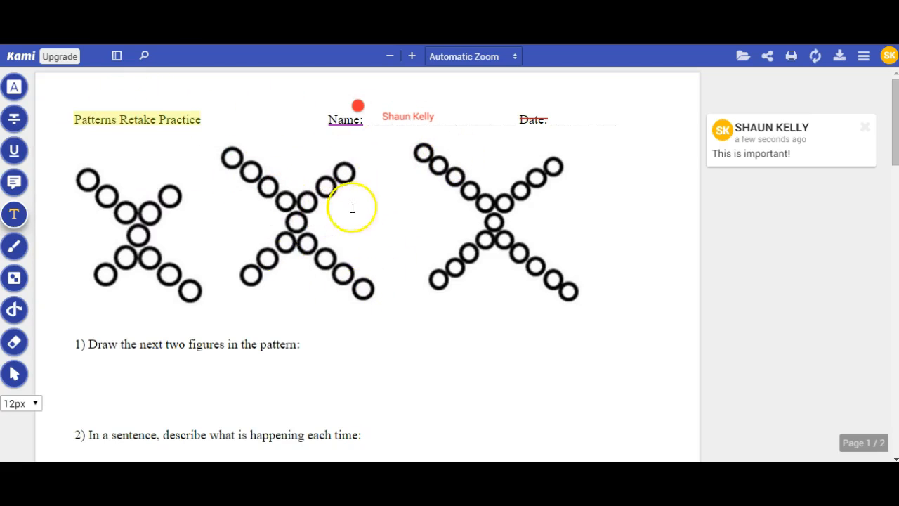
Save the annotated worksheet to Google Drive using Sync's Save Now.
left_click(817, 58)
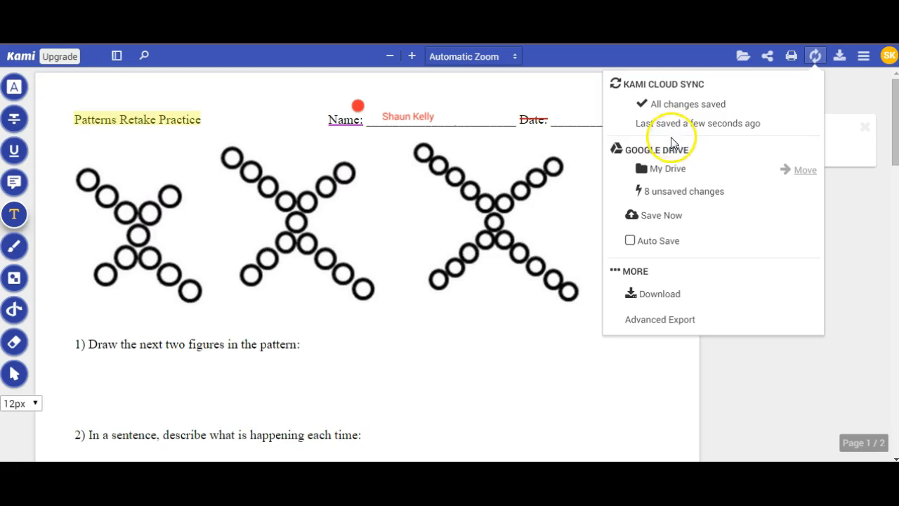
left_click(660, 220)
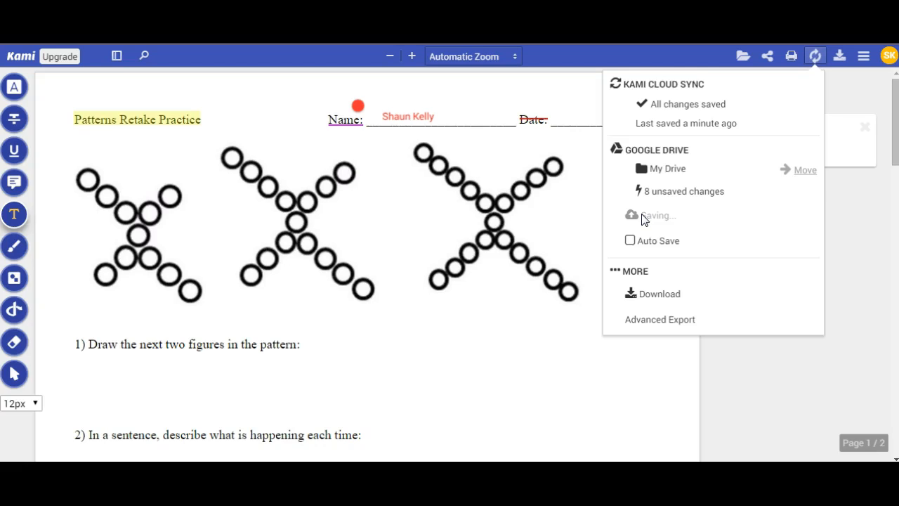
left_click(670, 222)
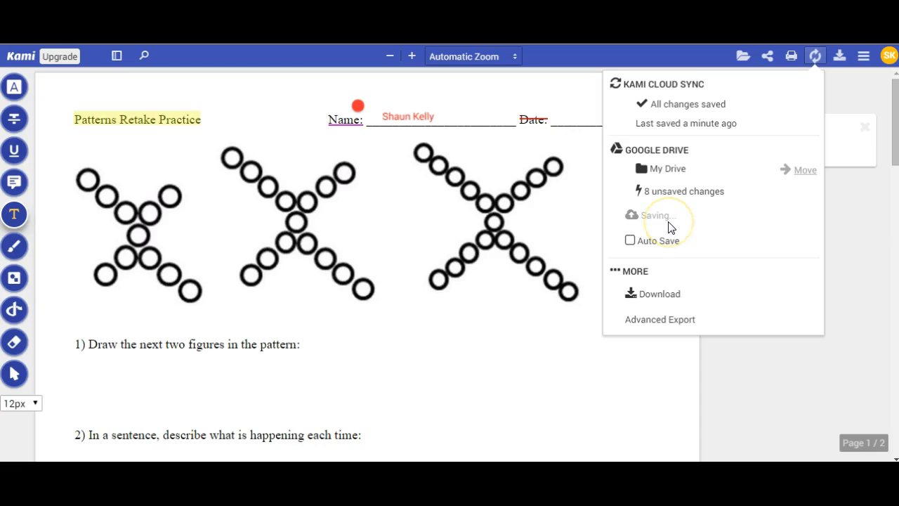